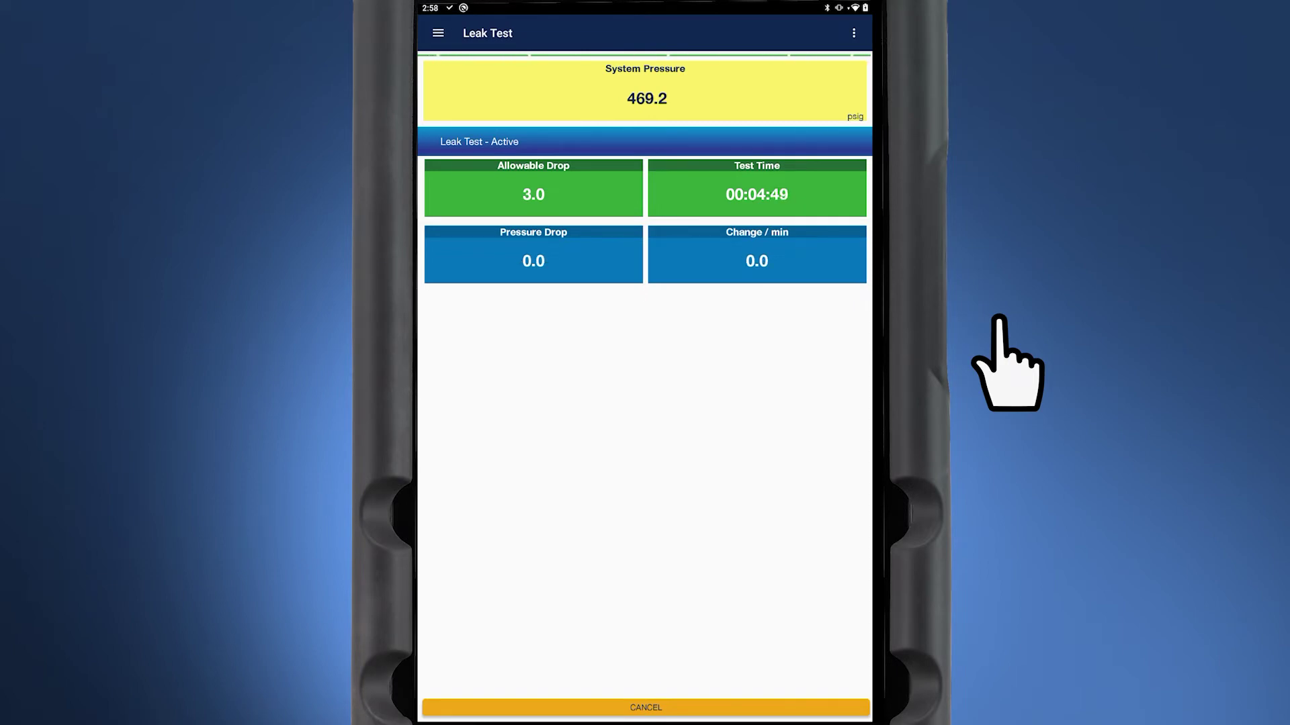
Create a data log with a 1 min logging rate, Leak Test included, and save it.
left_click(854, 33)
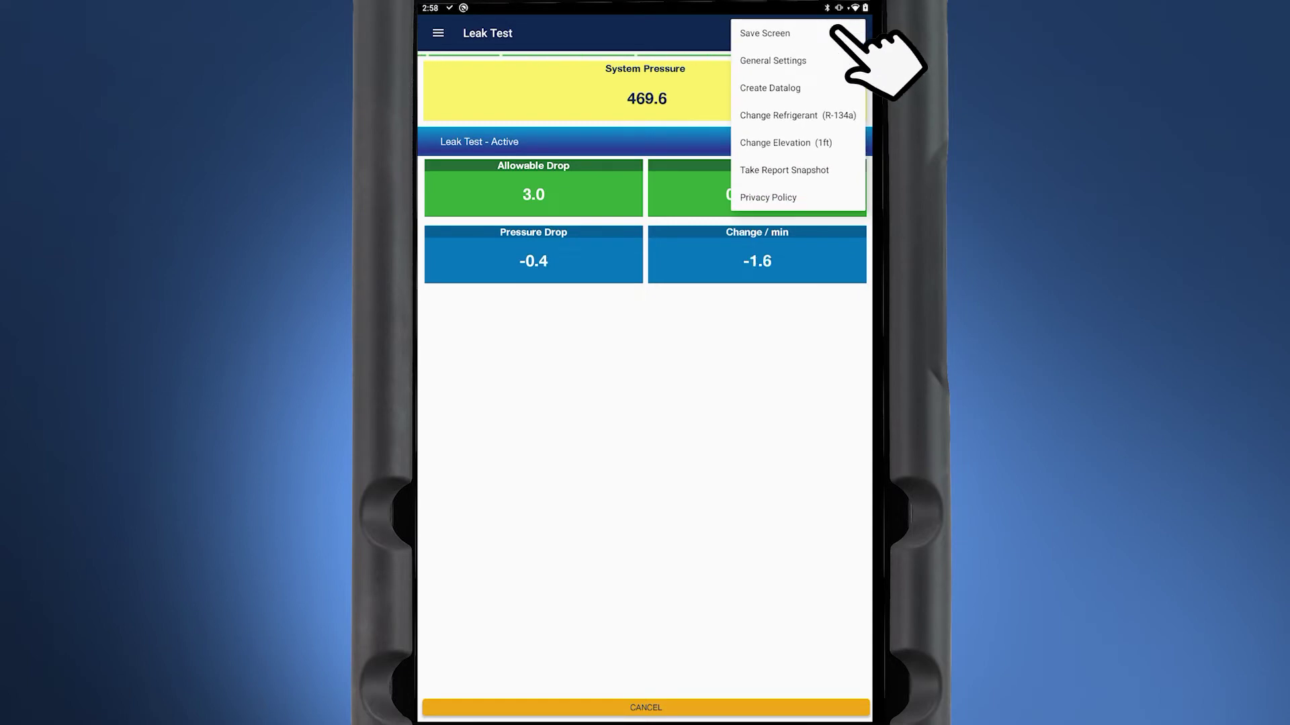
left_click(774, 88)
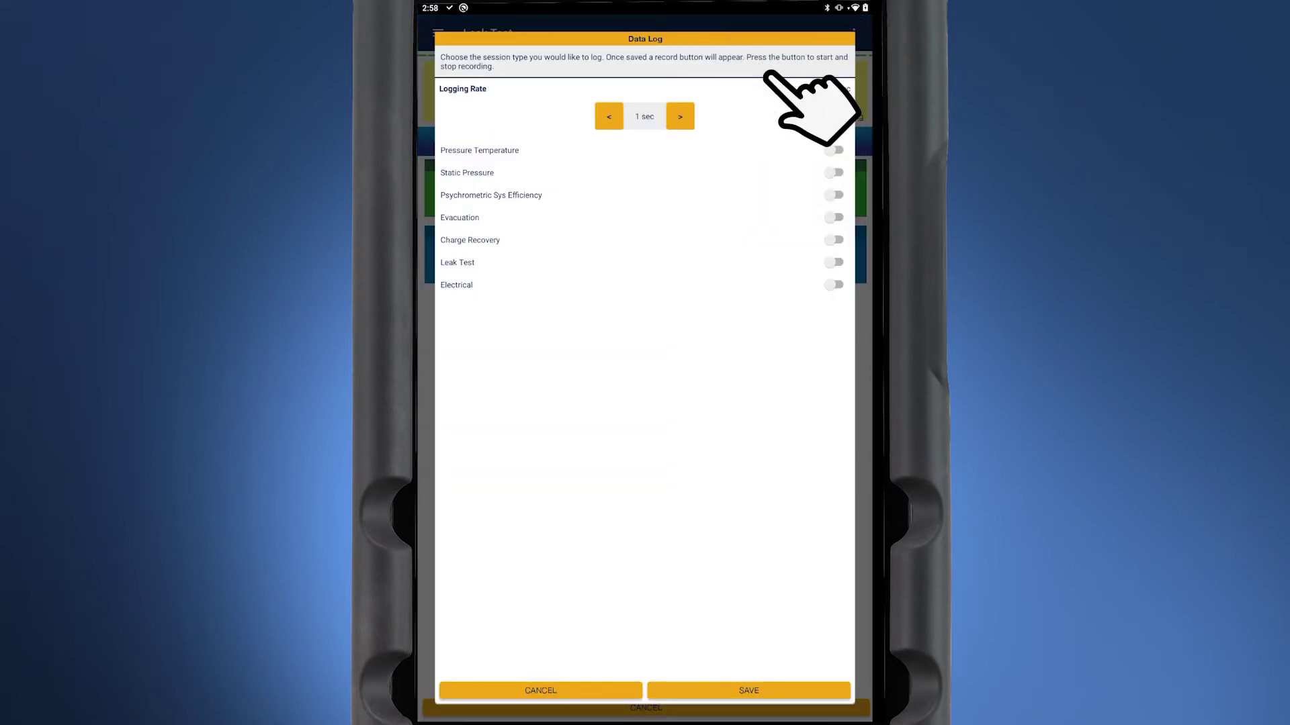
left_click(675, 111)
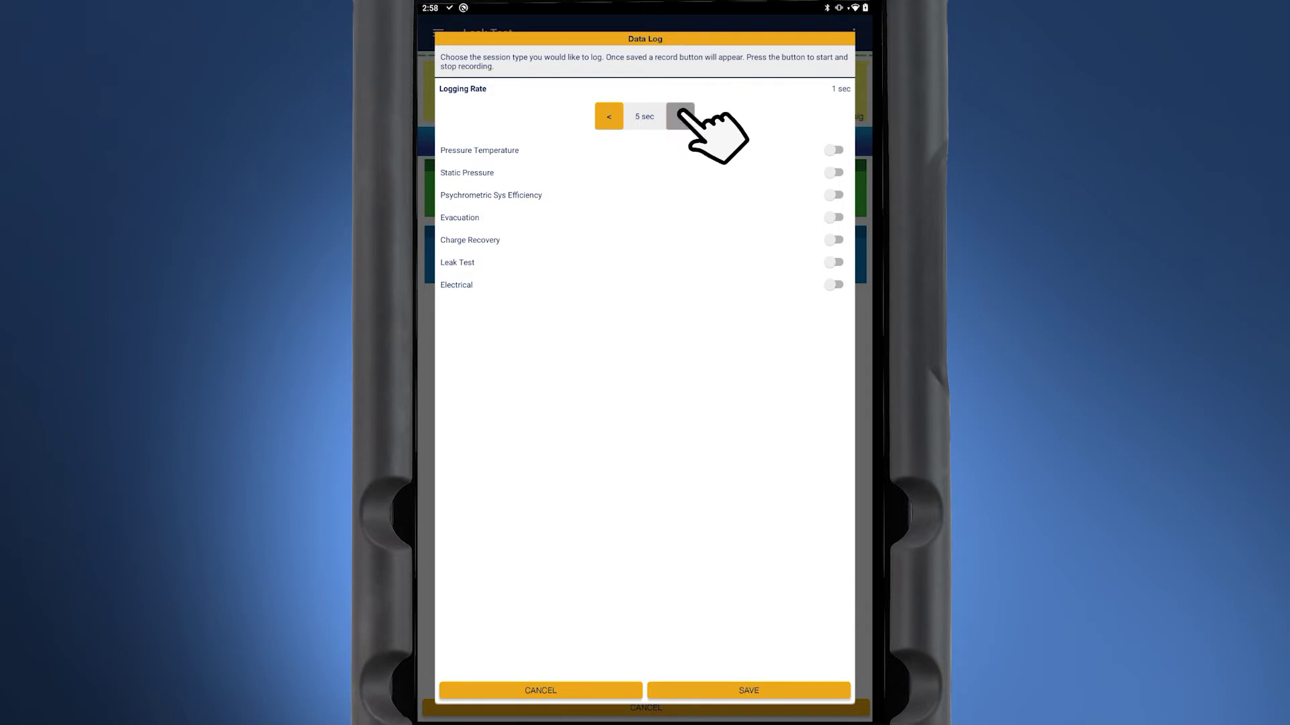
left_click(677, 113)
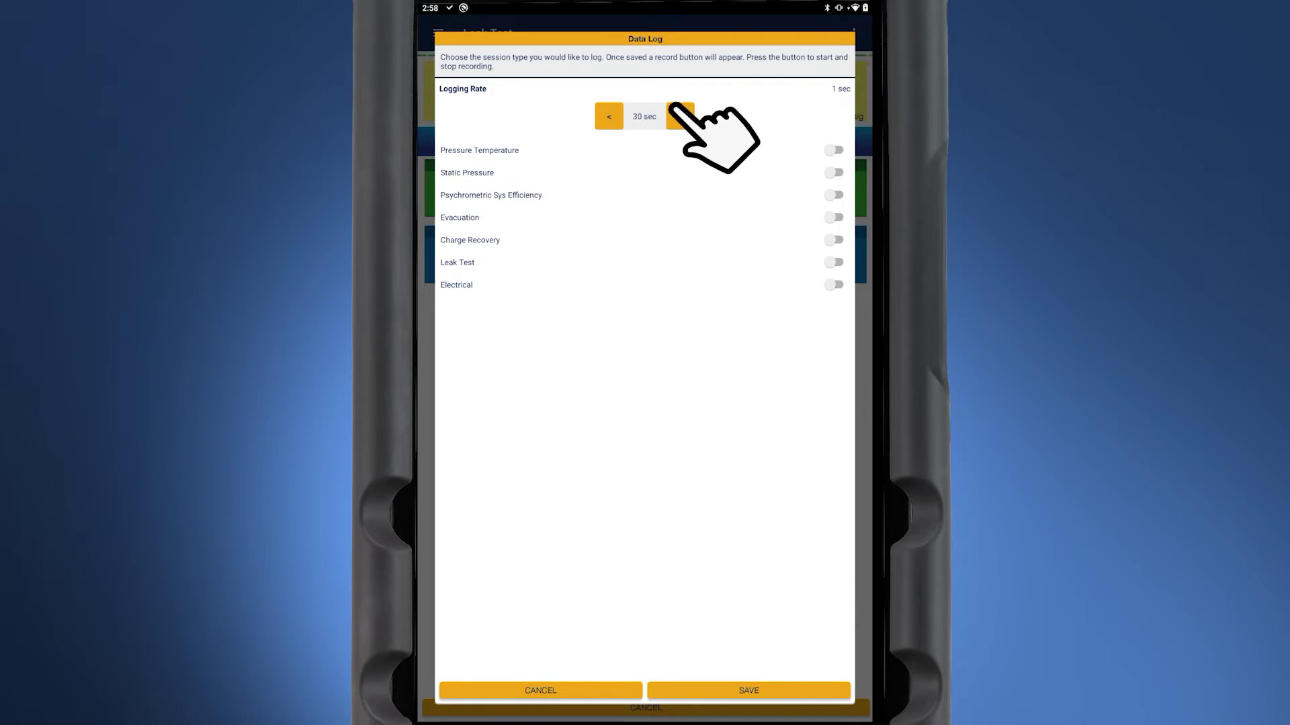
left_click(677, 113)
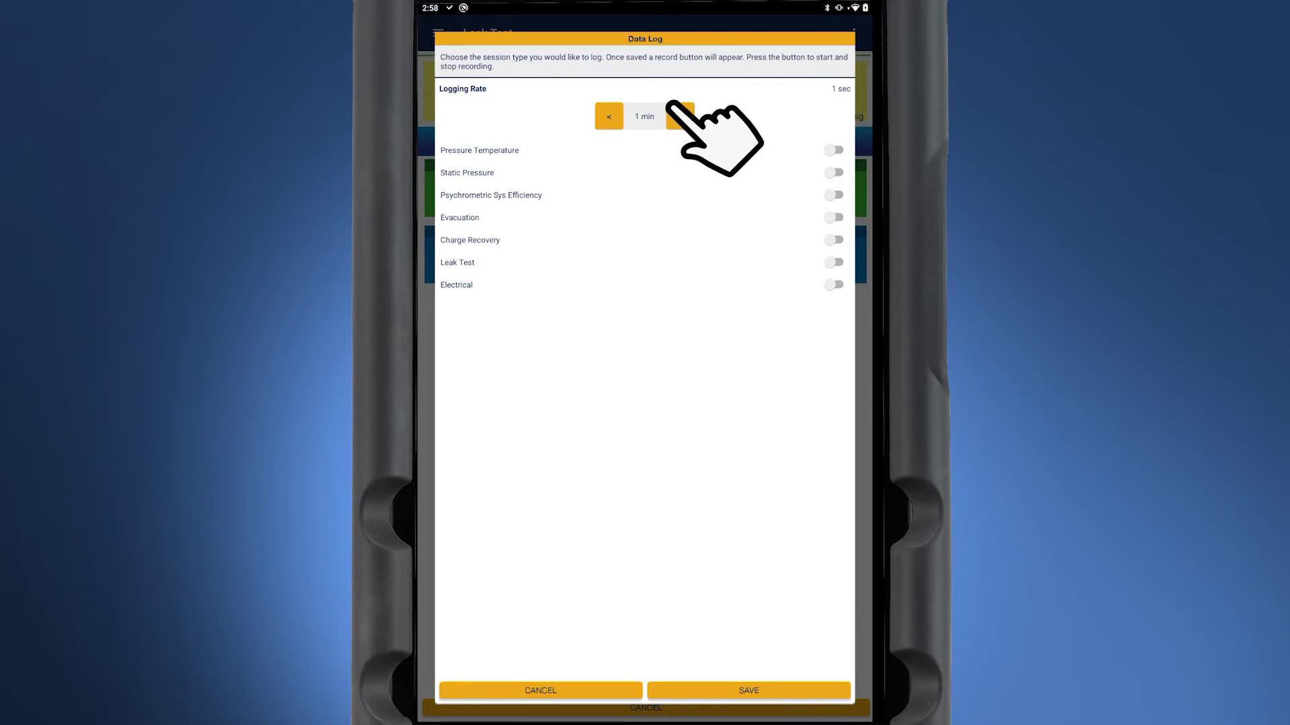
left_click(829, 258)
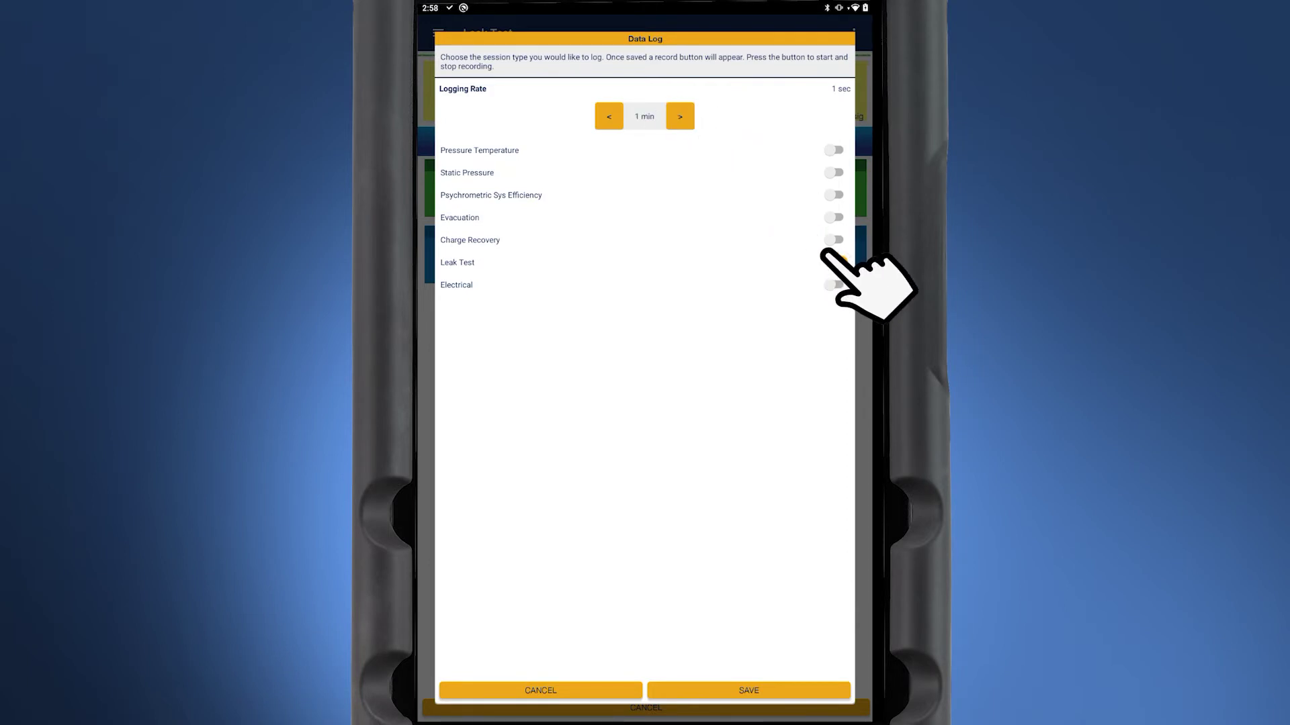
left_click(746, 689)
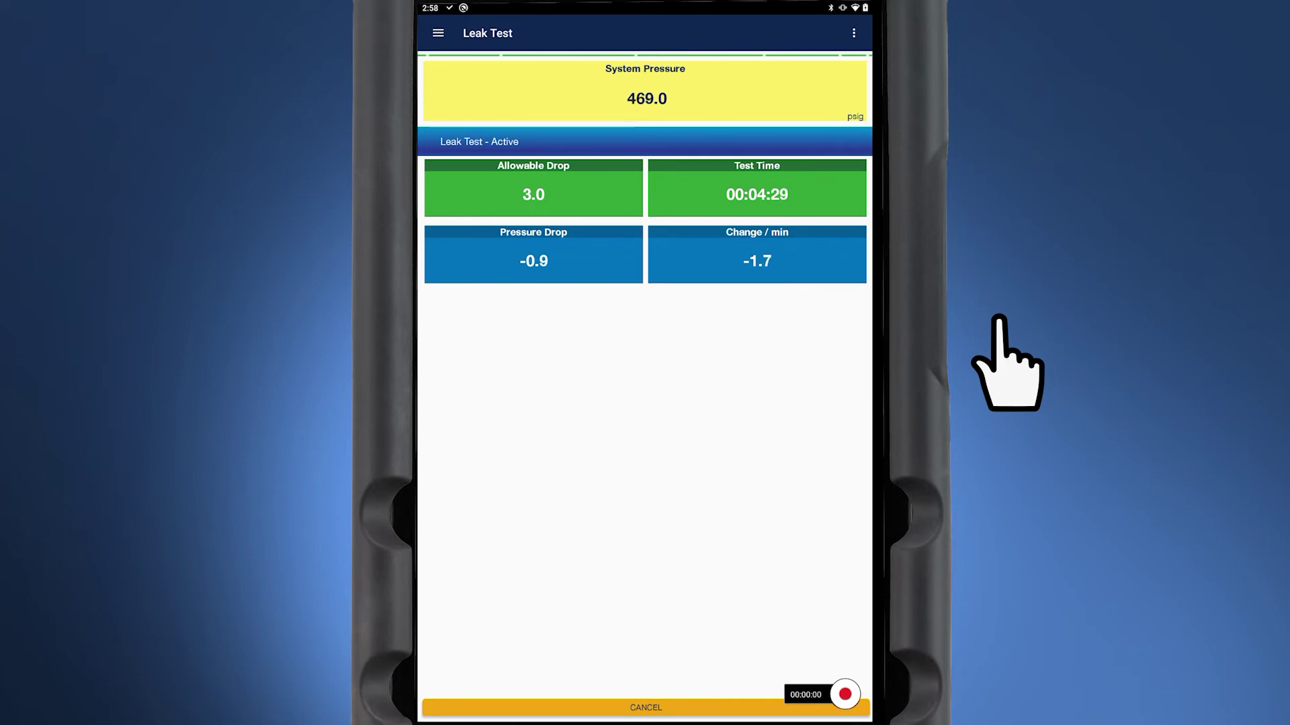
Record the leak test for about eight seconds, then stop to bring up Save Data Log.
left_click(845, 695)
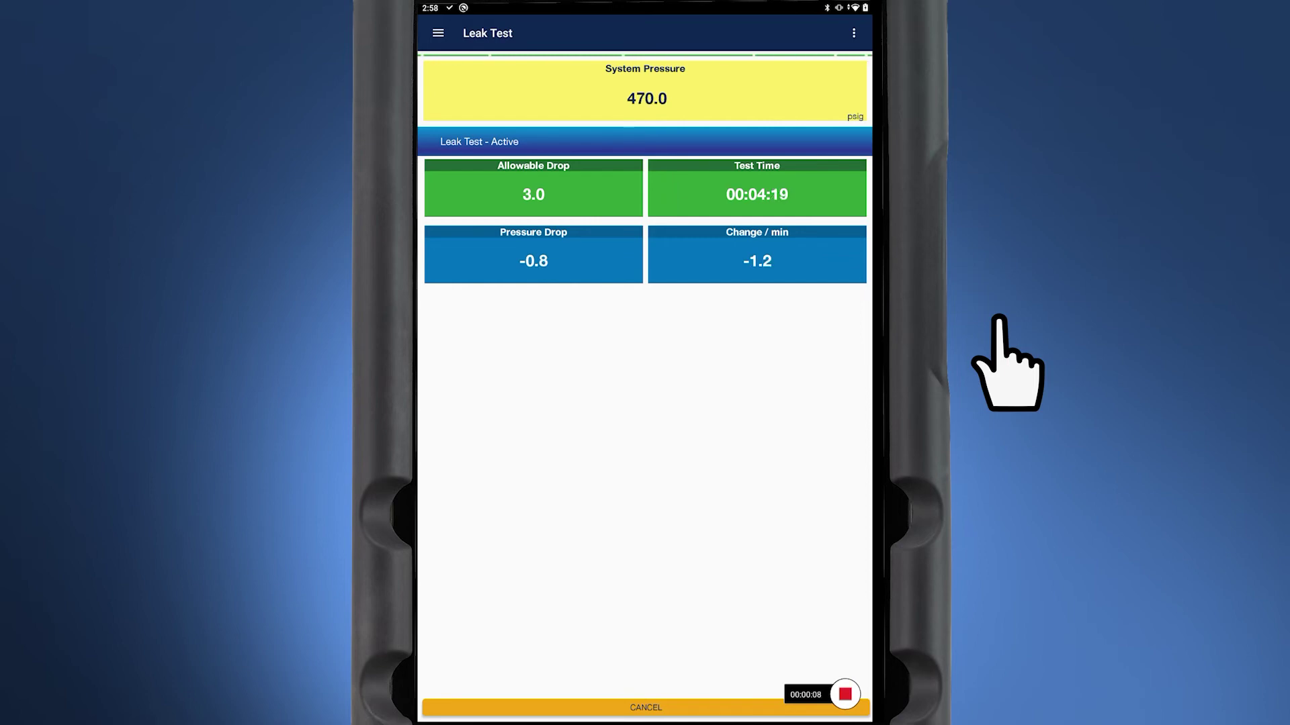
left_click(845, 695)
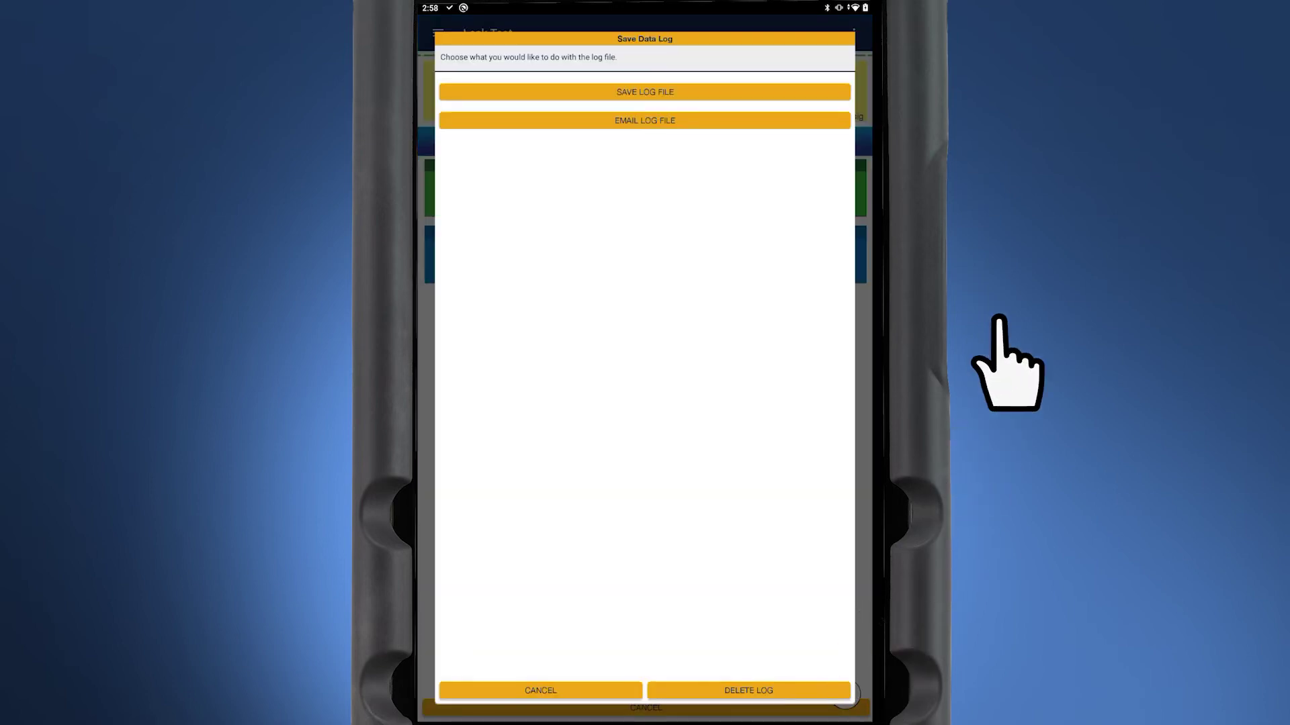